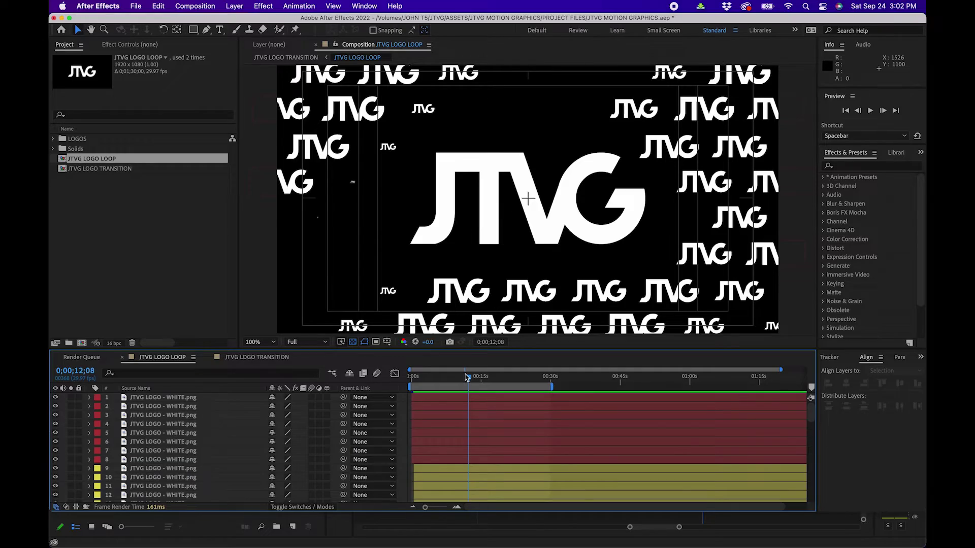
Step: Keep the composition on the HDTV 1080 29.97 preset and confirm its settings
{"action": "mouse_move", "coordinate": [466, 377]}
{"action": "left_mouse_down"}
{"action": "mouse_move", "coordinate": [496, 379]}
{"action": "mouse_move", "coordinate": [488, 379]}
{"action": "left_mouse_up"}
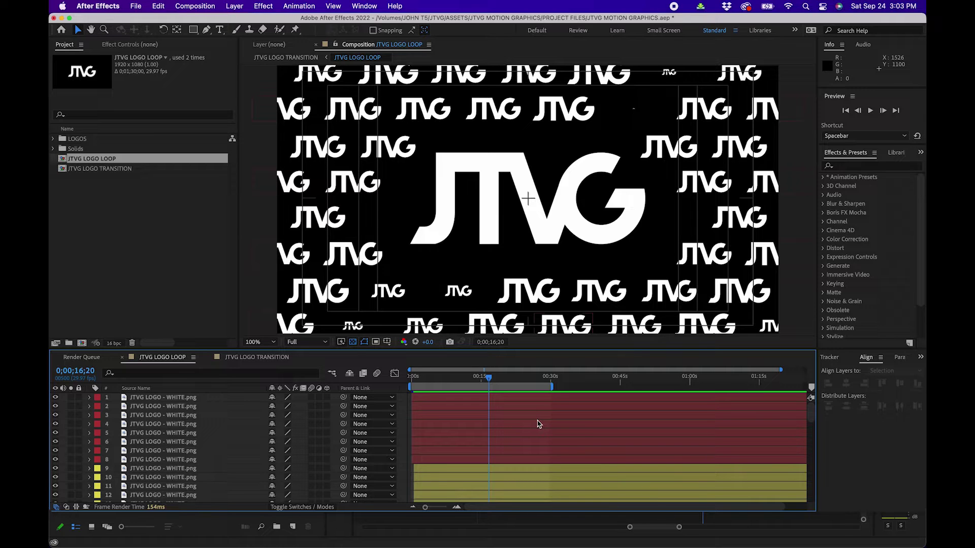
{"action": "left_click", "coordinate": [194, 7]}
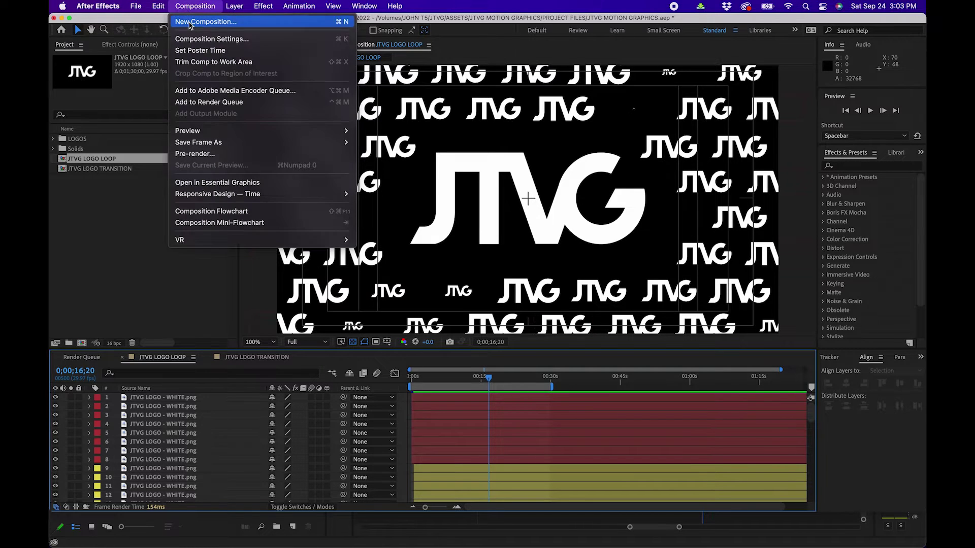
{"action": "left_click", "coordinate": [192, 39]}
{"action": "left_click", "coordinate": [434, 177]}
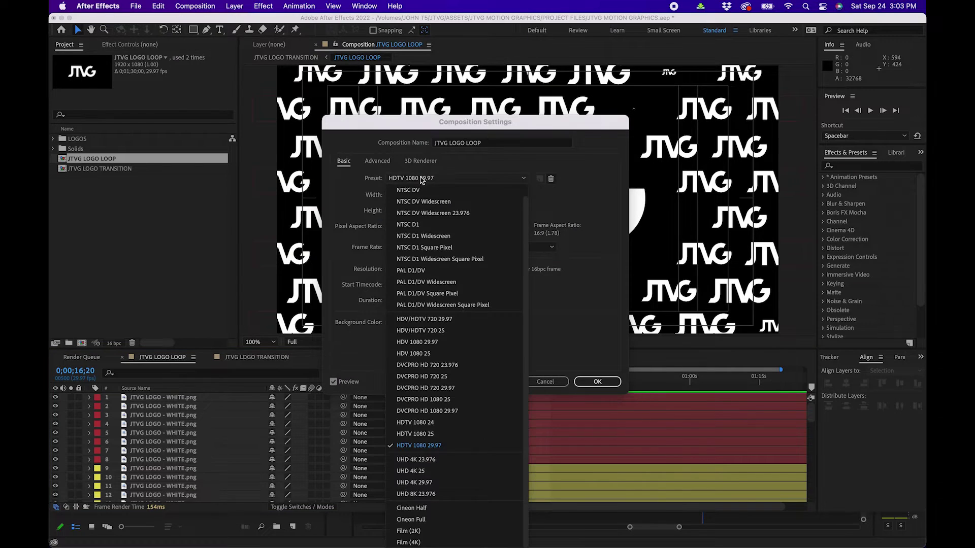
{"action": "left_click", "coordinate": [339, 265]}
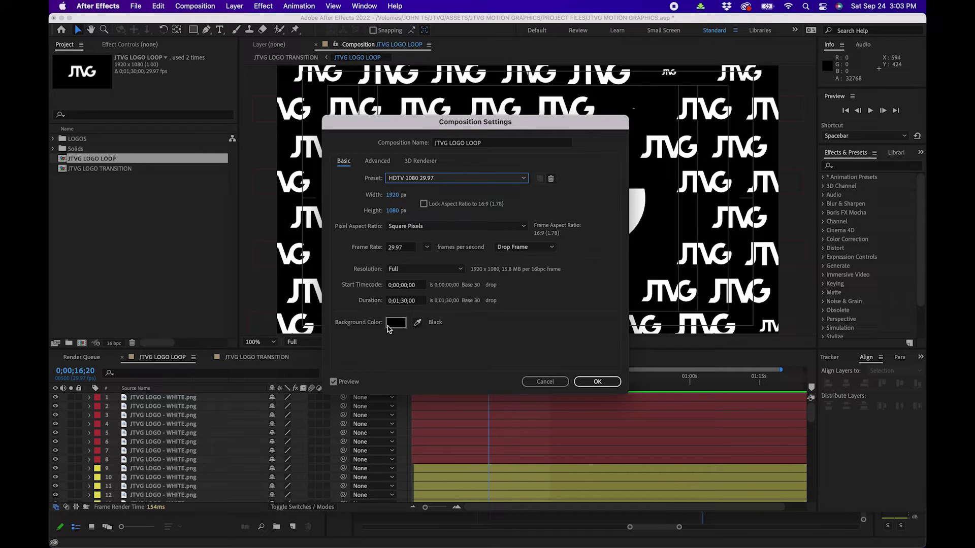
{"action": "left_click", "coordinate": [597, 385]}
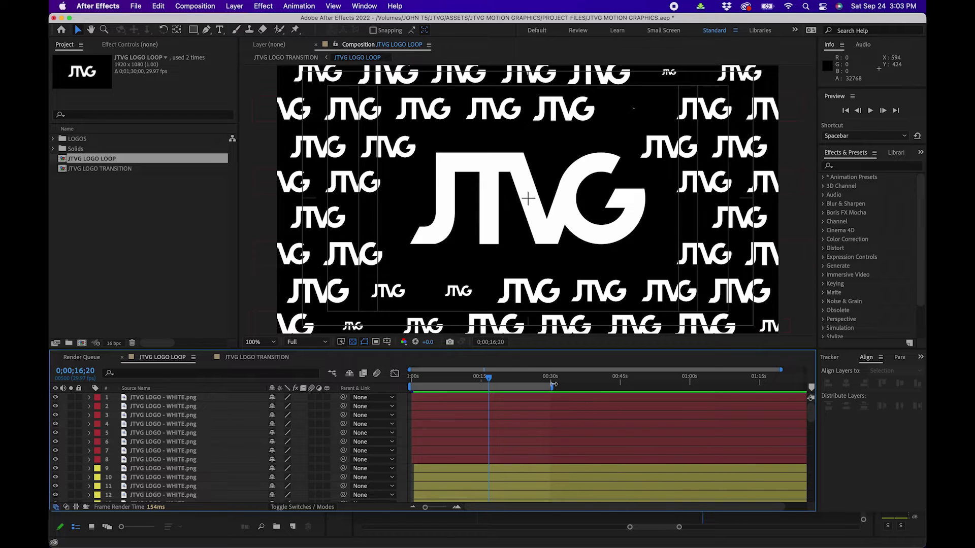
Step: Adjust the work area end, then undo to restore it to about 30 seconds
{"action": "mouse_move", "coordinate": [553, 384]}
{"action": "left_mouse_down"}
{"action": "mouse_move", "coordinate": [521, 389]}
{"action": "mouse_move", "coordinate": [560, 390]}
{"action": "left_mouse_up"}
{"action": "left_click_drag", "start_coordinate": [640, 379], "coordinate": [510, 379]}
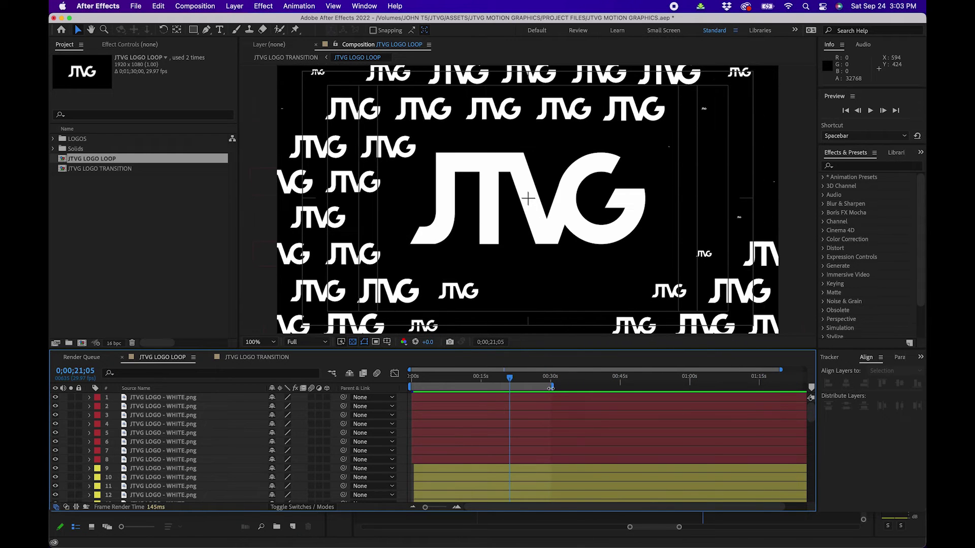
{"action": "left_click_drag", "start_coordinate": [551, 388], "coordinate": [553, 387]}
{"action": "left_click_drag", "start_coordinate": [555, 387], "coordinate": [918, 399]}
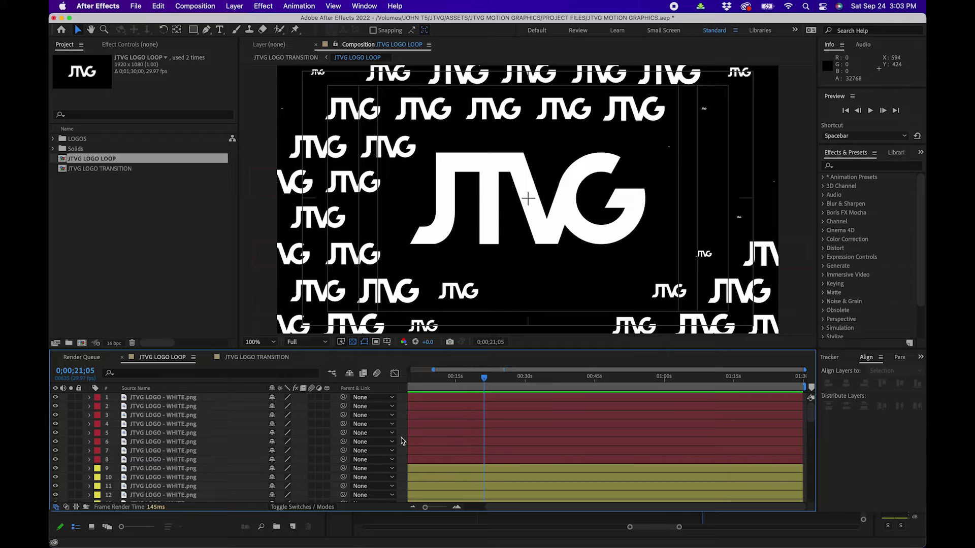
{"action": "key", "text": "super+z"}
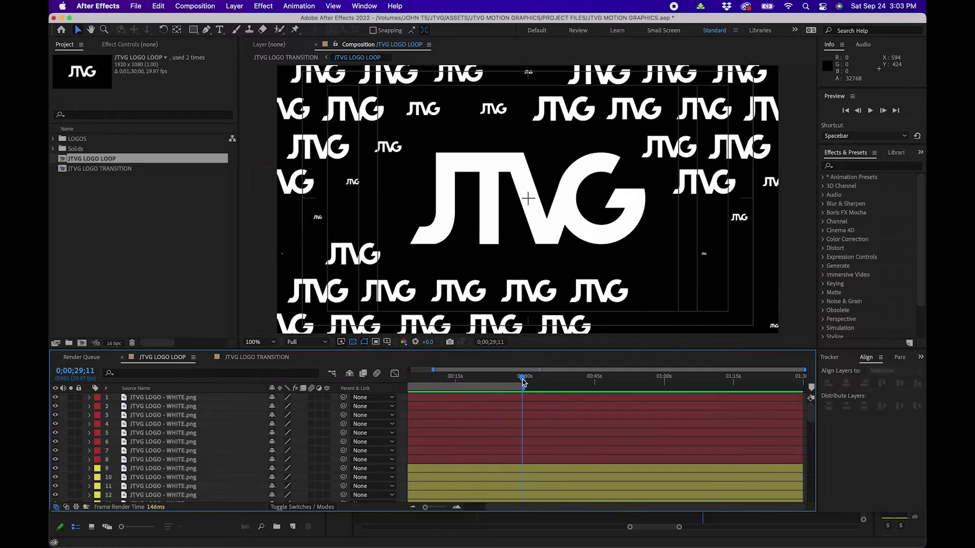
{"action": "left_click_drag", "start_coordinate": [488, 378], "coordinate": [430, 379]}
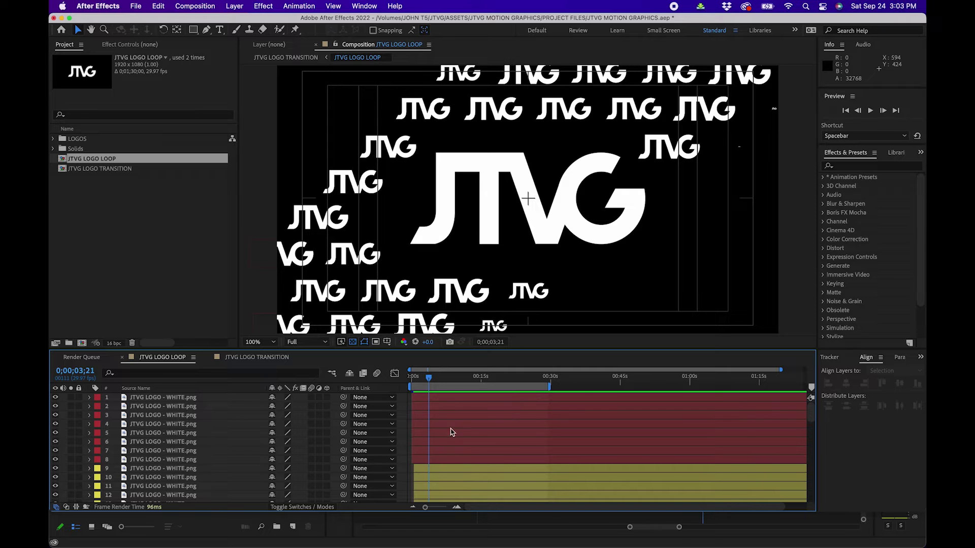
Step: Add the JTVG LOGO LOOP comp to the Render Queue via Composition > Add to Render Queue
{"action": "left_click", "coordinate": [193, 6]}
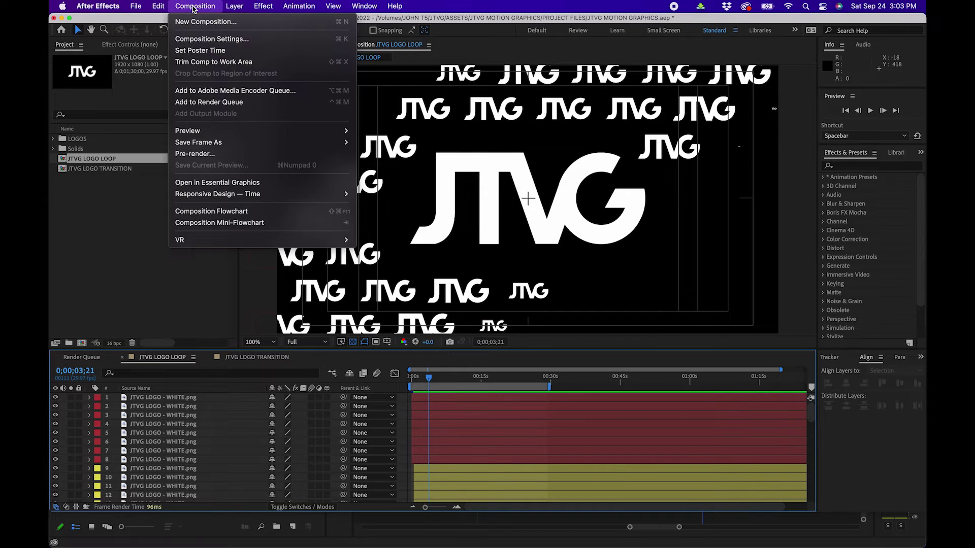
{"action": "left_click", "coordinate": [202, 102]}
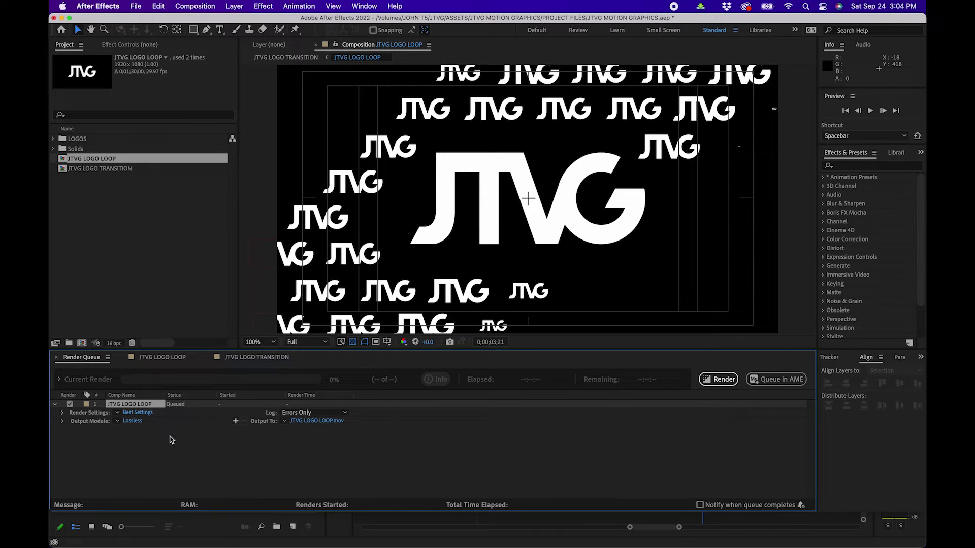
{"action": "left_click", "coordinate": [137, 414]}
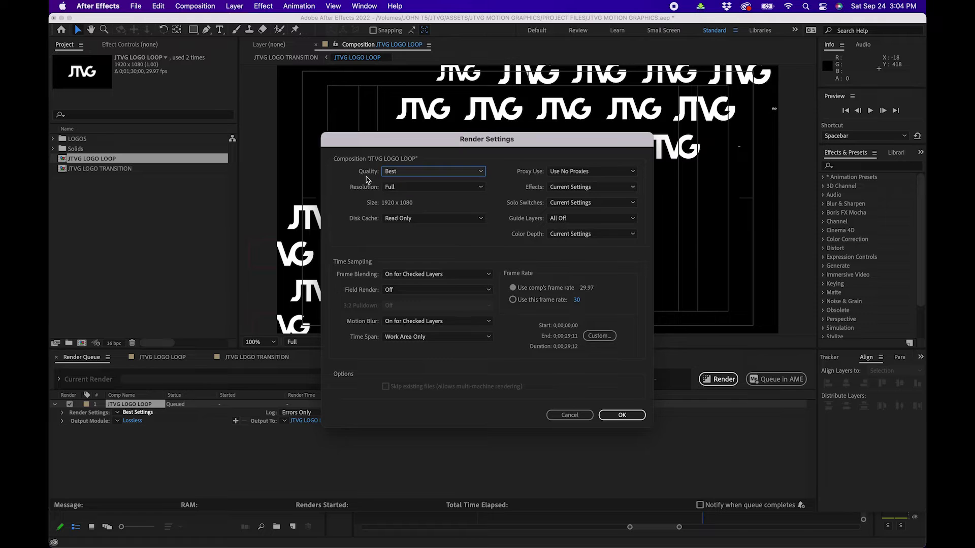
Step: Set render settings to Best quality, Full resolution and Use No Proxies, then confirm
{"action": "left_click", "coordinate": [393, 173]}
{"action": "left_click", "coordinate": [401, 199]}
{"action": "left_click", "coordinate": [399, 188]}
{"action": "left_click", "coordinate": [401, 219]}
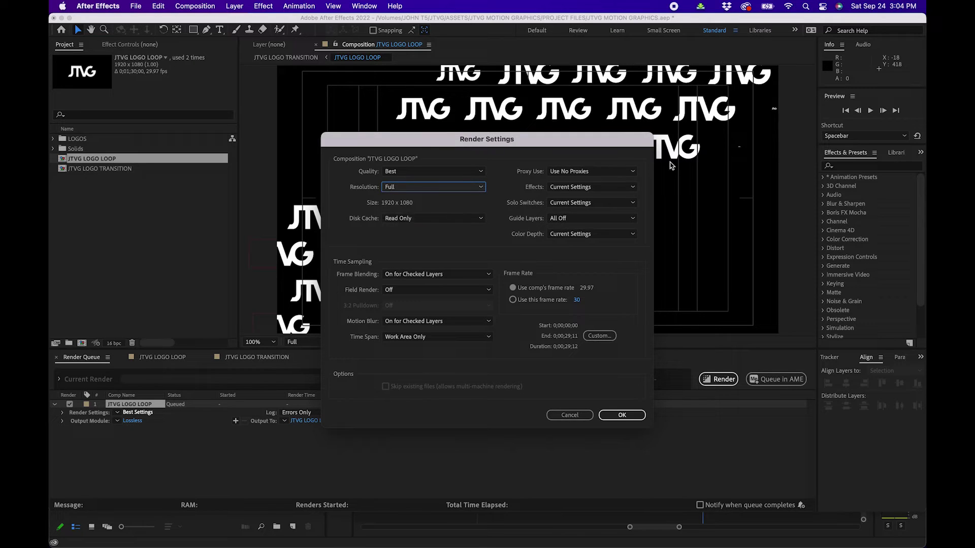
{"action": "left_click", "coordinate": [571, 173]}
{"action": "left_click", "coordinate": [573, 221]}
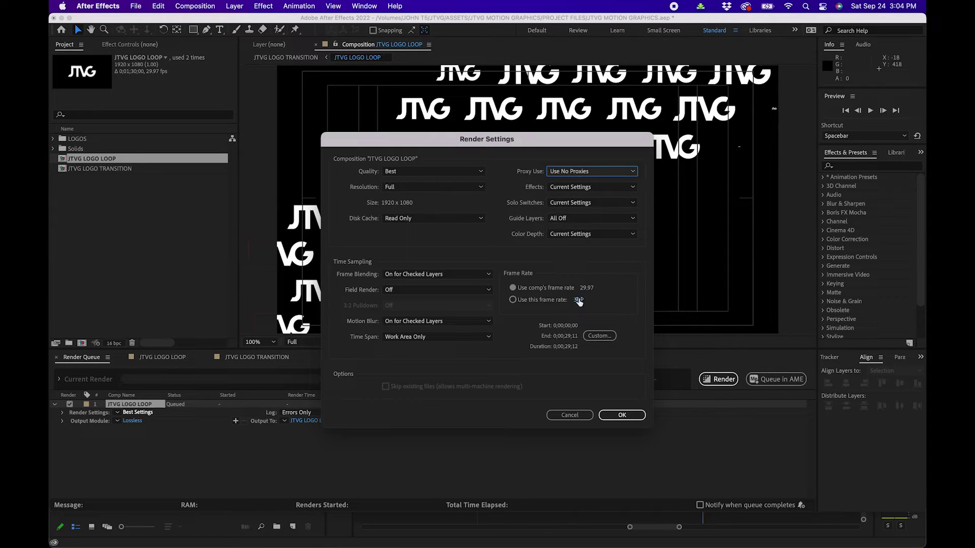
{"action": "left_click", "coordinate": [622, 416]}
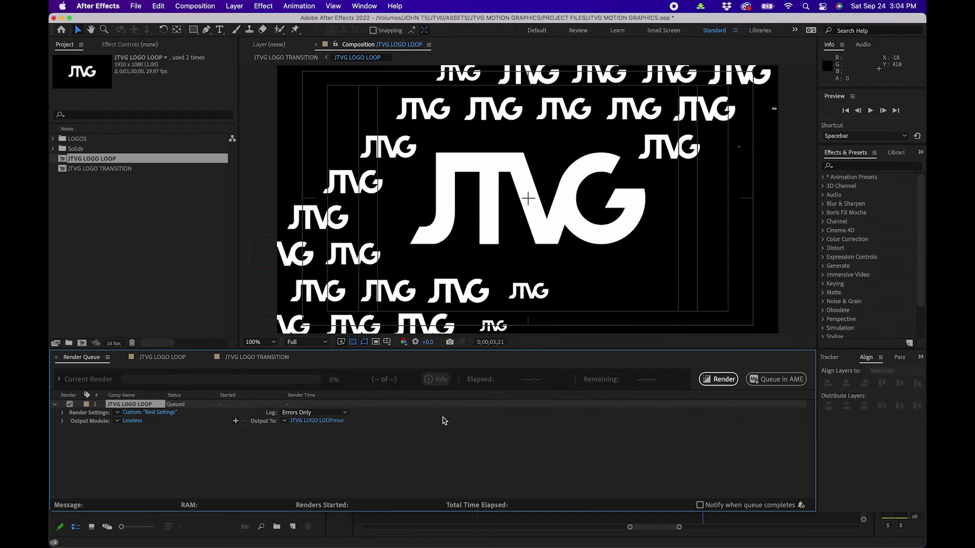
Step: In the Lossless output module keep QuickTime format and bring up its Format Options
{"action": "left_click", "coordinate": [127, 421]}
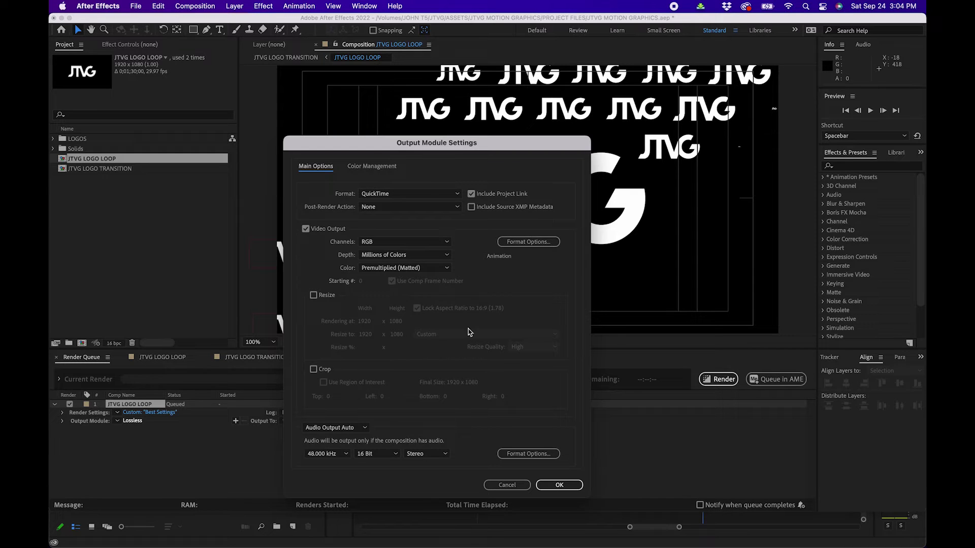
{"action": "left_click", "coordinate": [392, 197]}
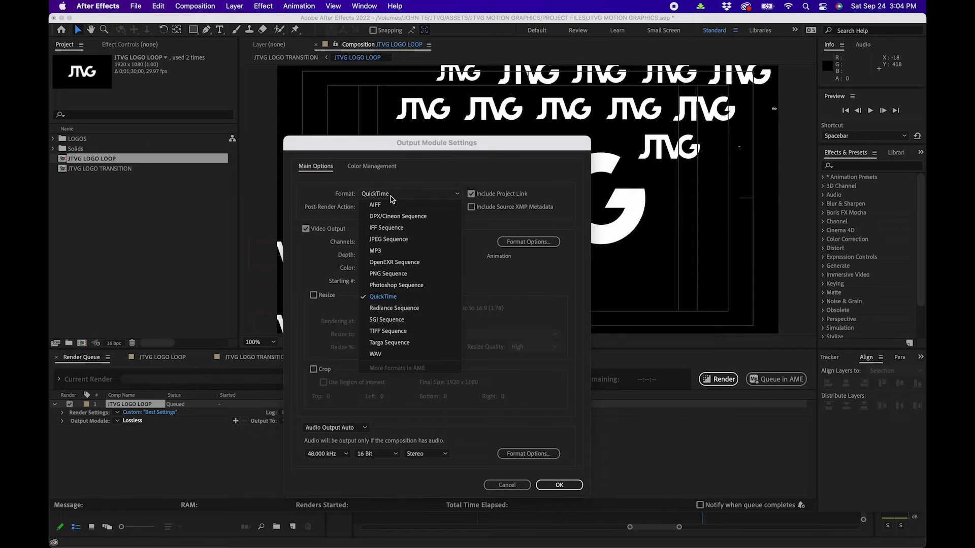
{"action": "left_click", "coordinate": [393, 301]}
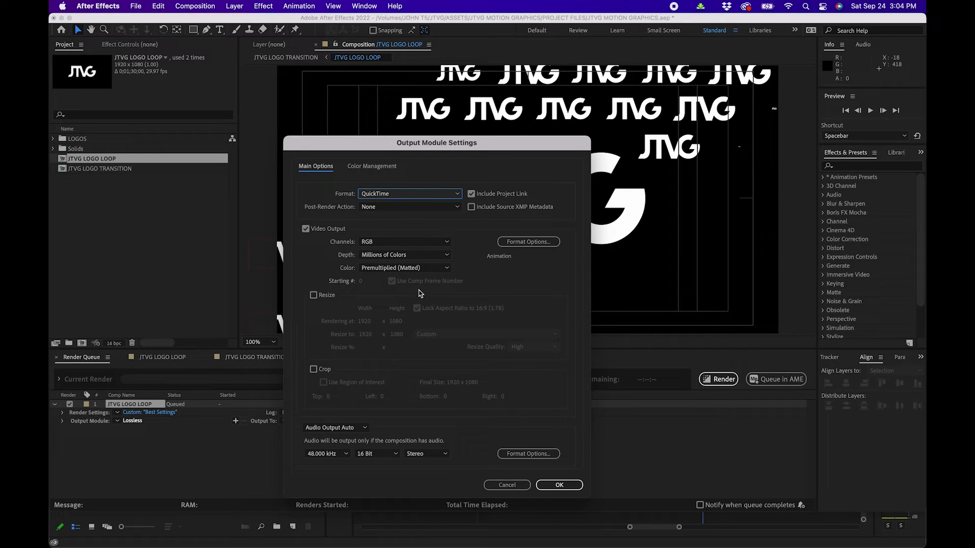
{"action": "left_click", "coordinate": [528, 242]}
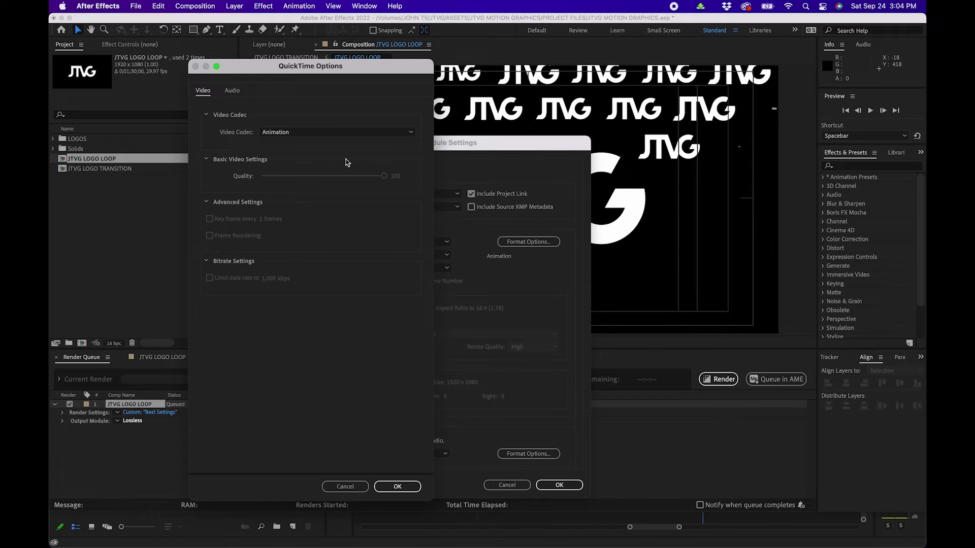
Step: Set the video codec to Apple ProRes 4444 XQ, confirm, and go to the Output To location
{"action": "left_click", "coordinate": [304, 135]}
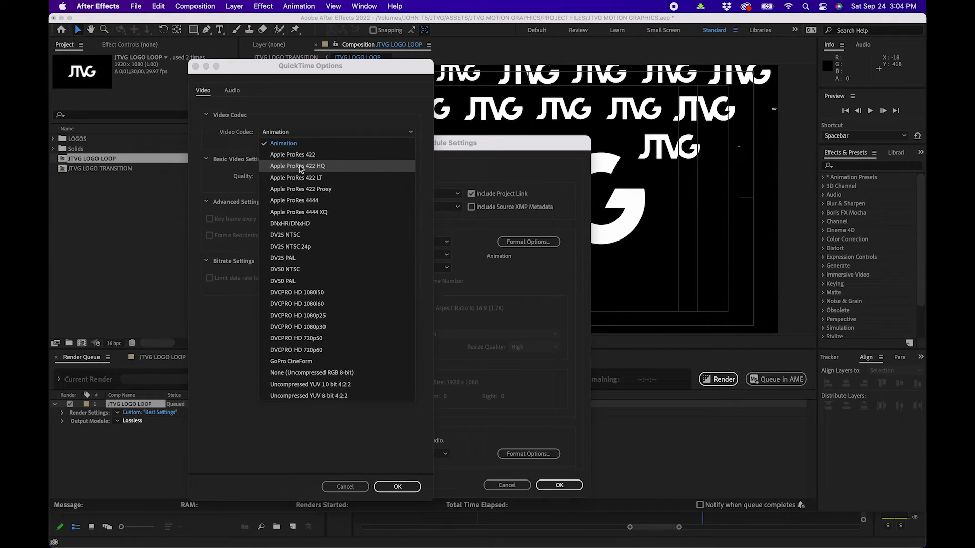
{"action": "left_click", "coordinate": [341, 166]}
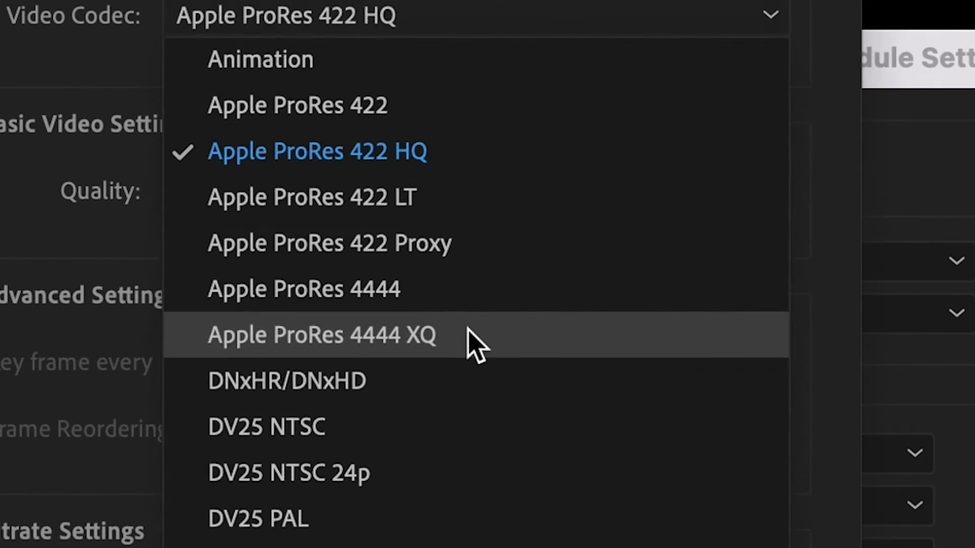
{"action": "left_click", "coordinate": [336, 214]}
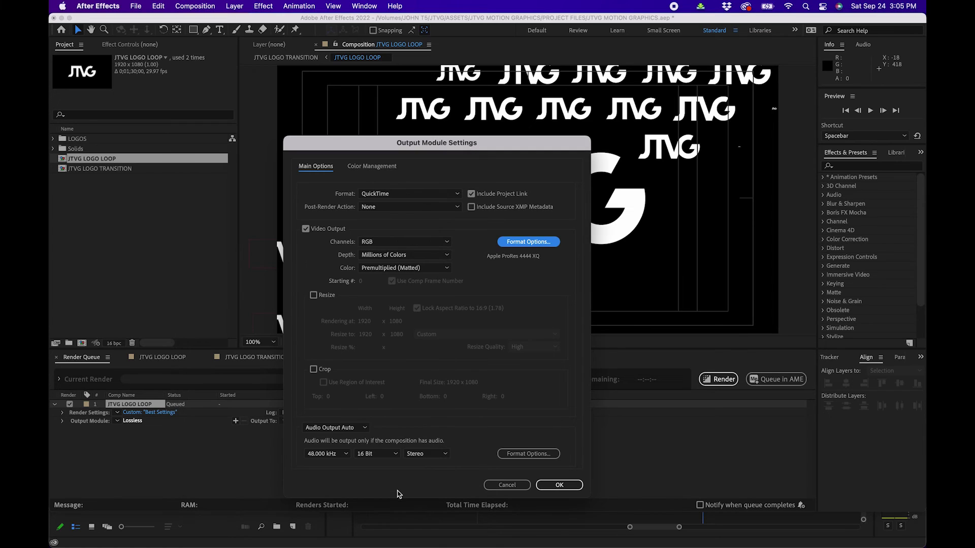
{"action": "left_click", "coordinate": [560, 486]}
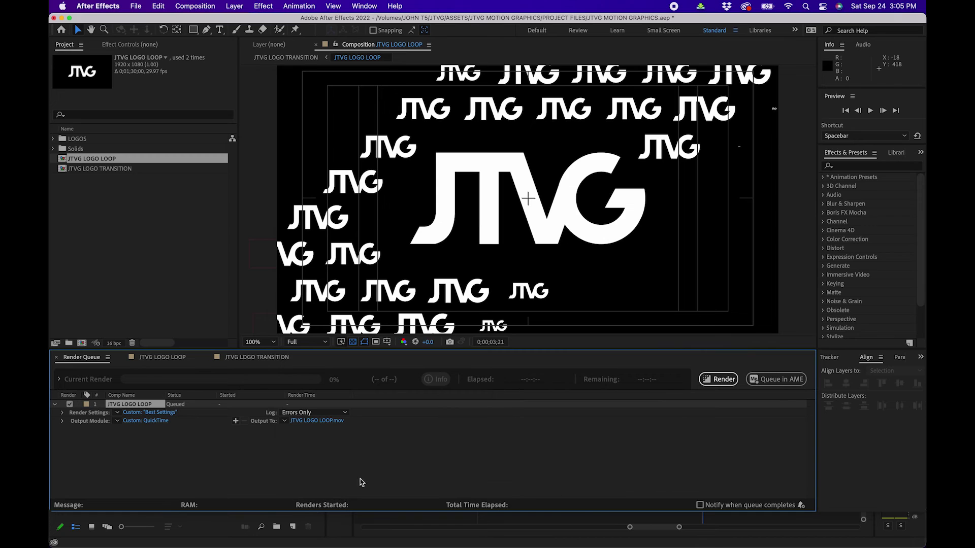
{"action": "left_click", "coordinate": [312, 422]}
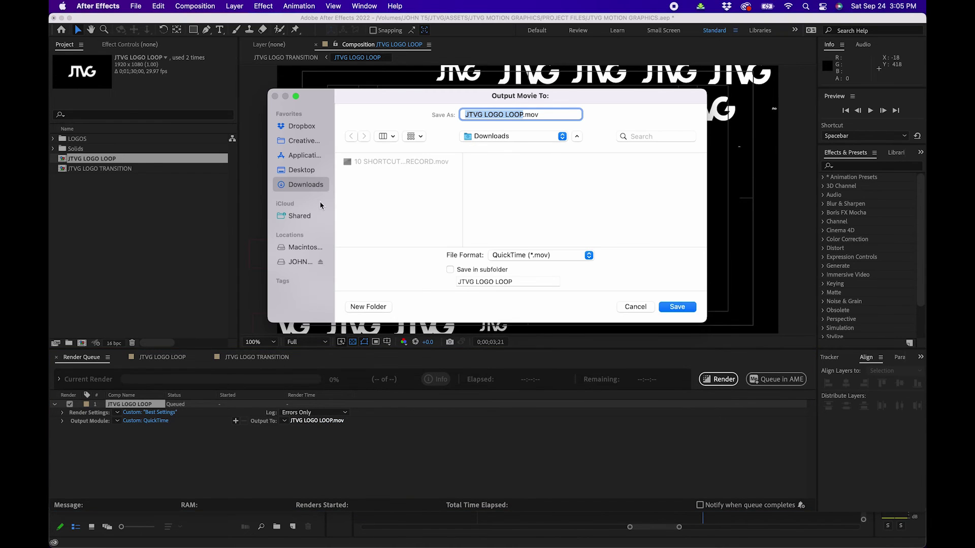